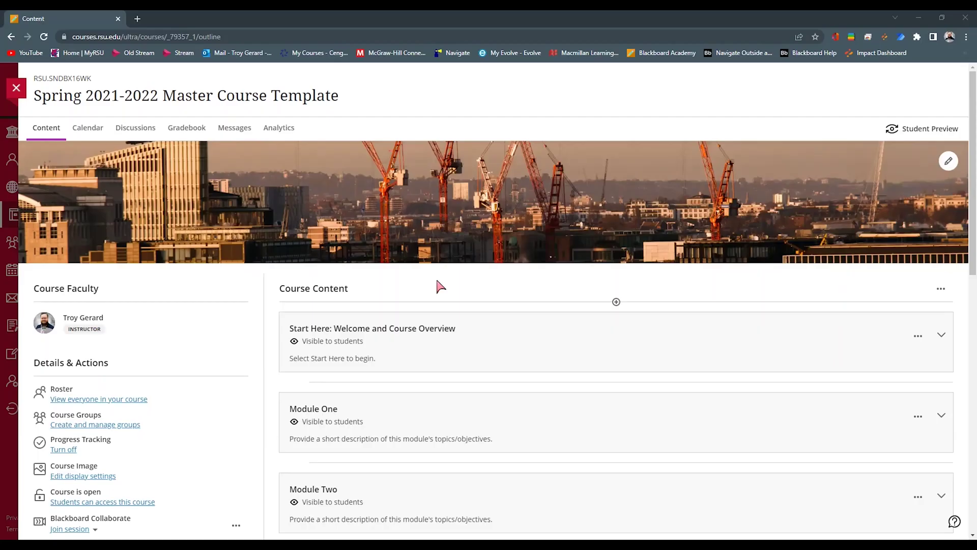
Open the course Gradebook to list its gradable items and submission counts.
left_click(190, 132)
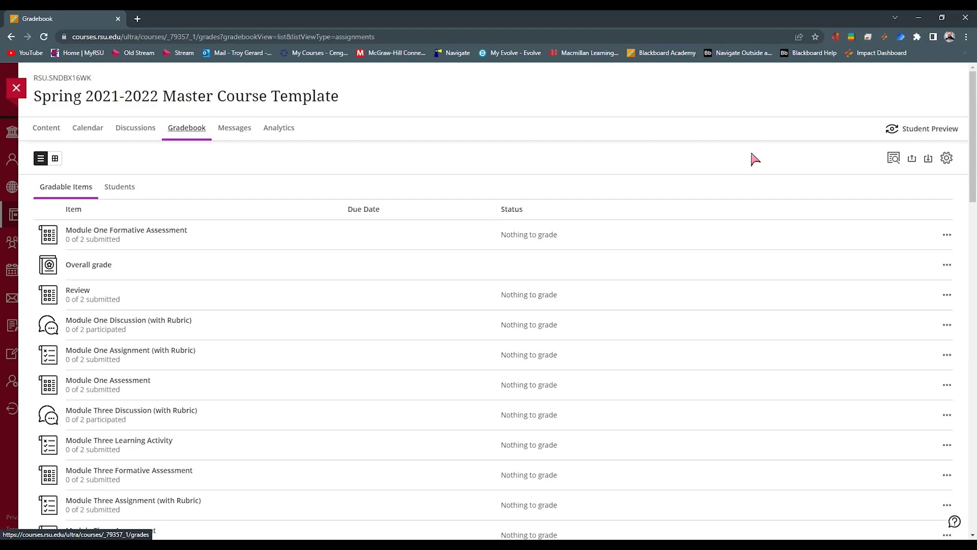
Open Gradebook Settings and scroll down to the Course Rubrics list.
left_click(946, 158)
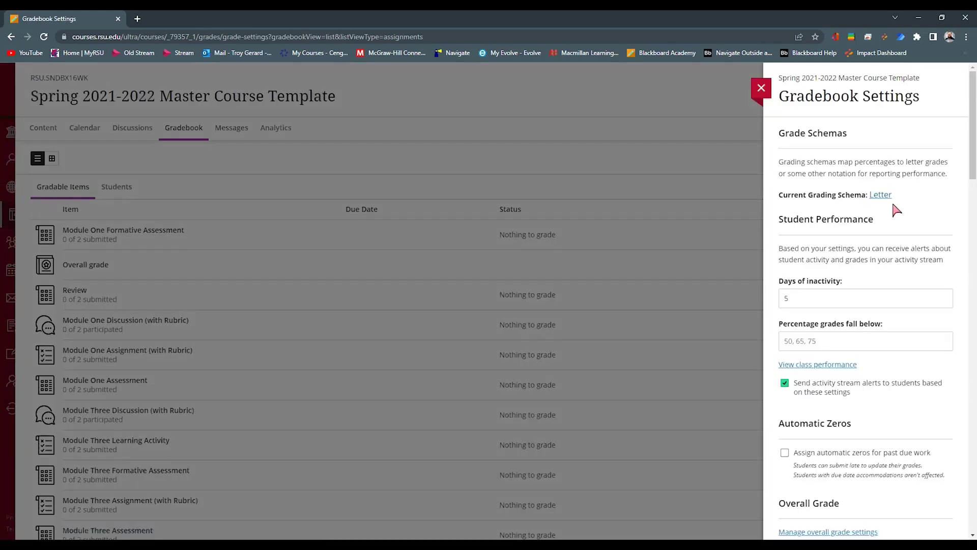
scroll(897, 210, "down", 8)
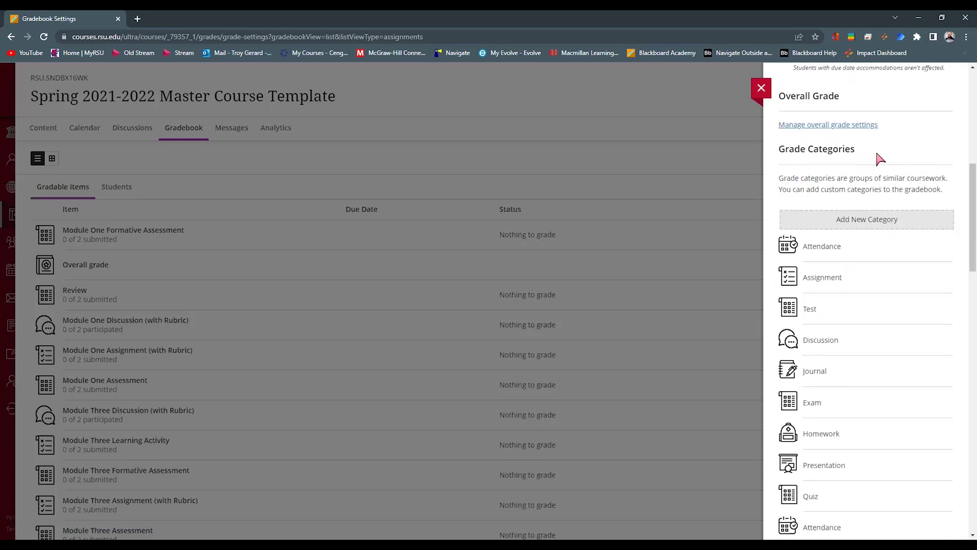
scroll(879, 173, "down", 7)
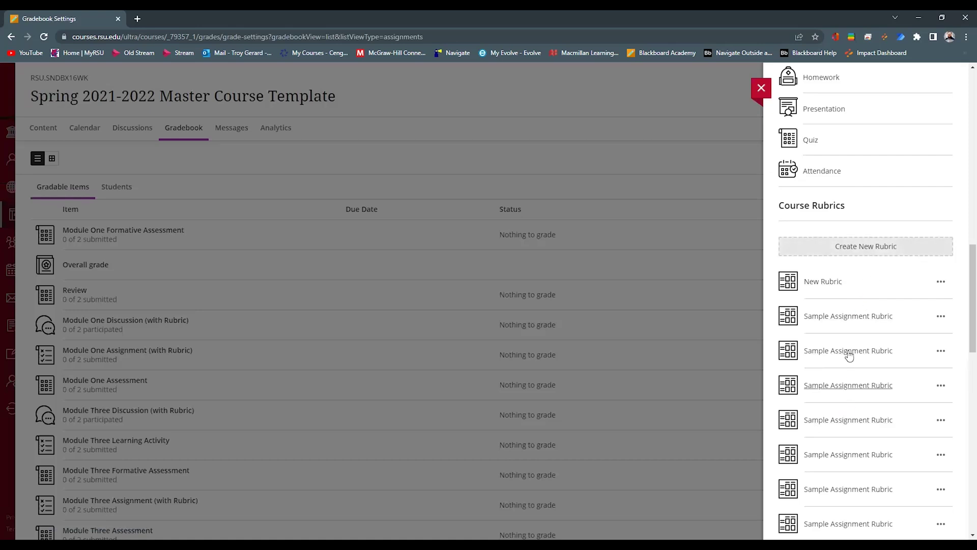
Edit the Sample Assignment Rubric: add then delete an 88% level, keeping the Percentage type.
left_click(849, 317)
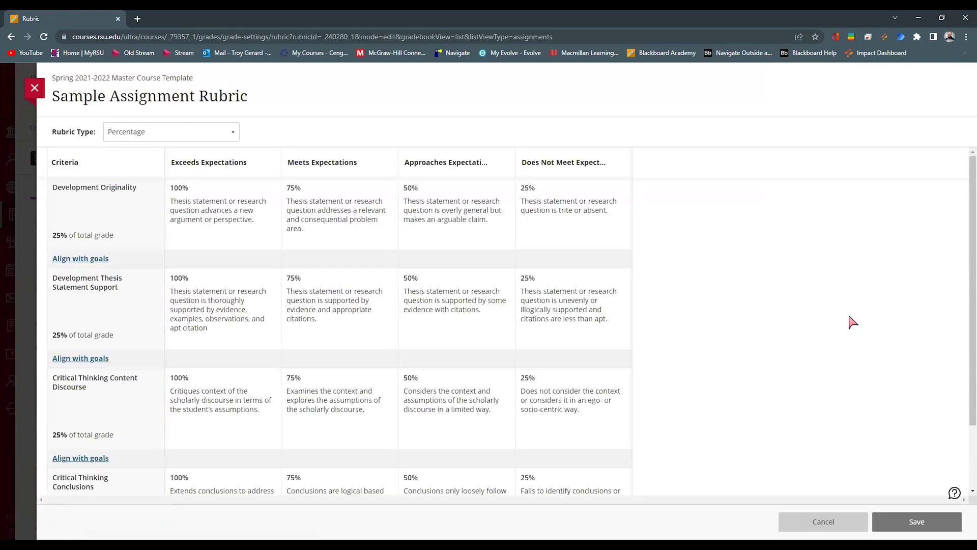
mouse_move(232, 162)
left_click(257, 165)
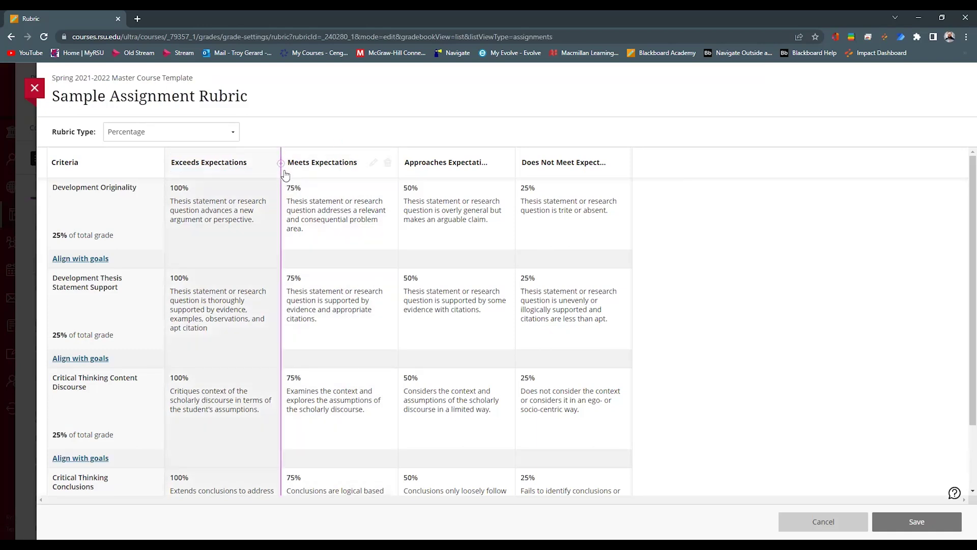
left_click(281, 170)
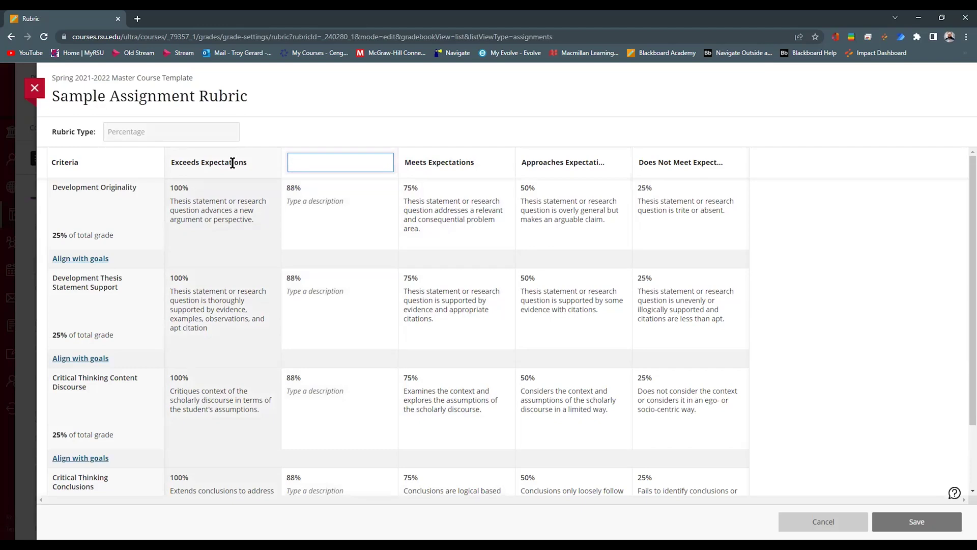
scroll(227, 458, "down", 1)
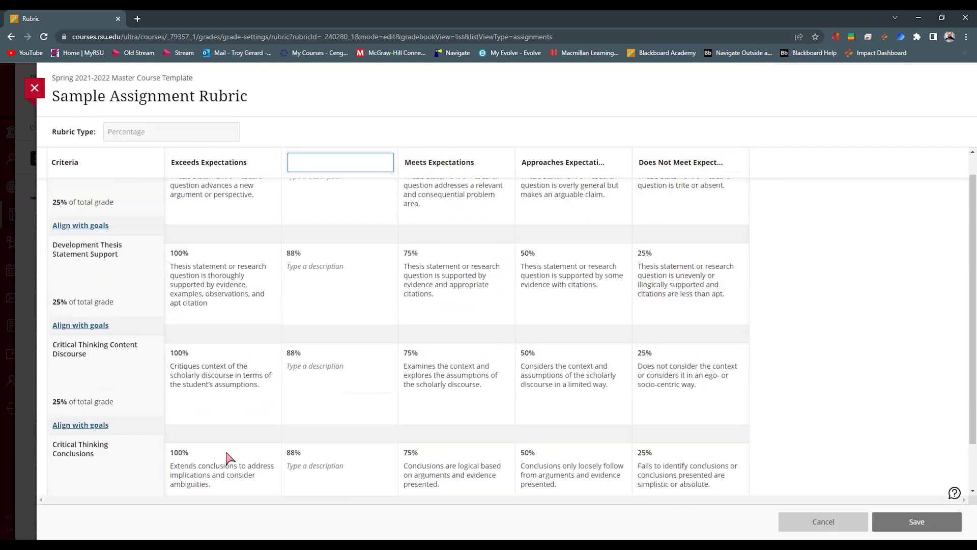
scroll(227, 458, "up", 1)
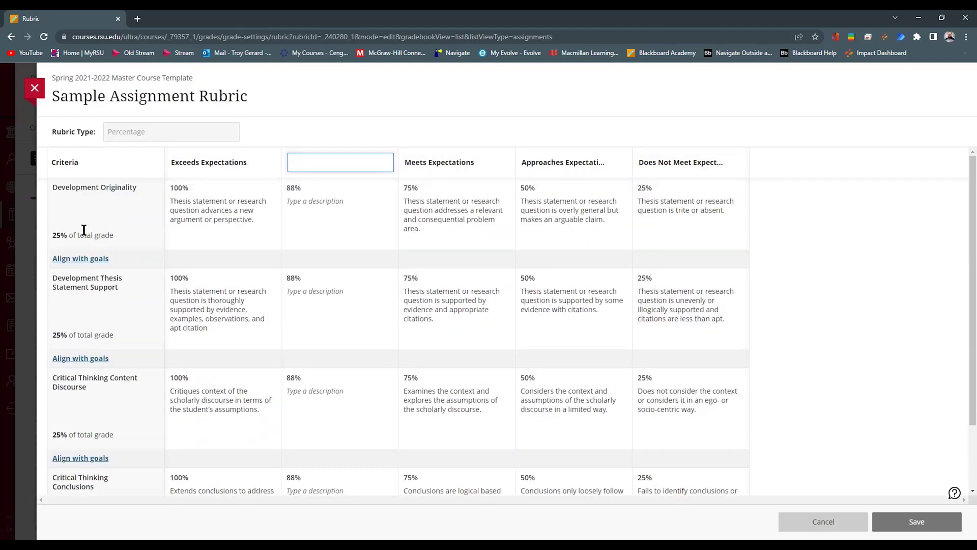
left_click(317, 138)
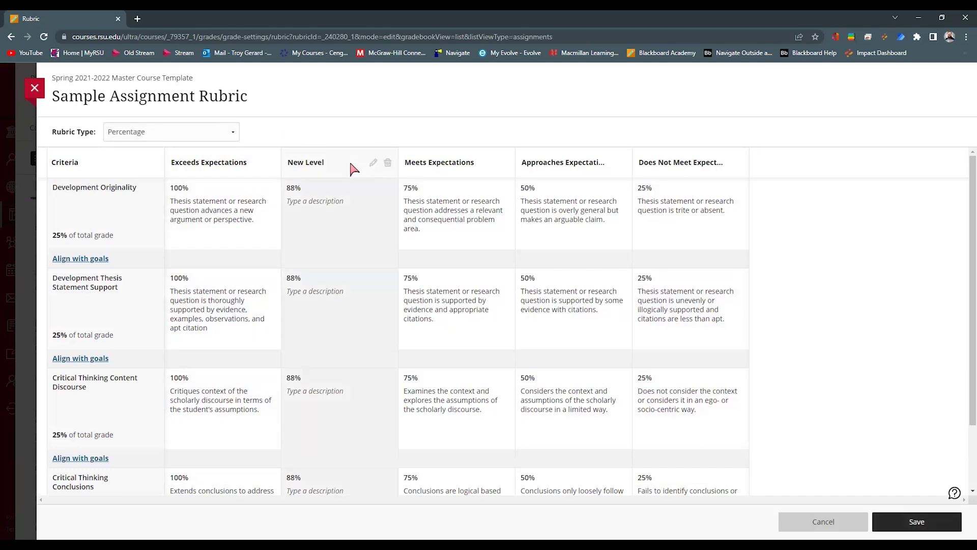
left_click(388, 163)
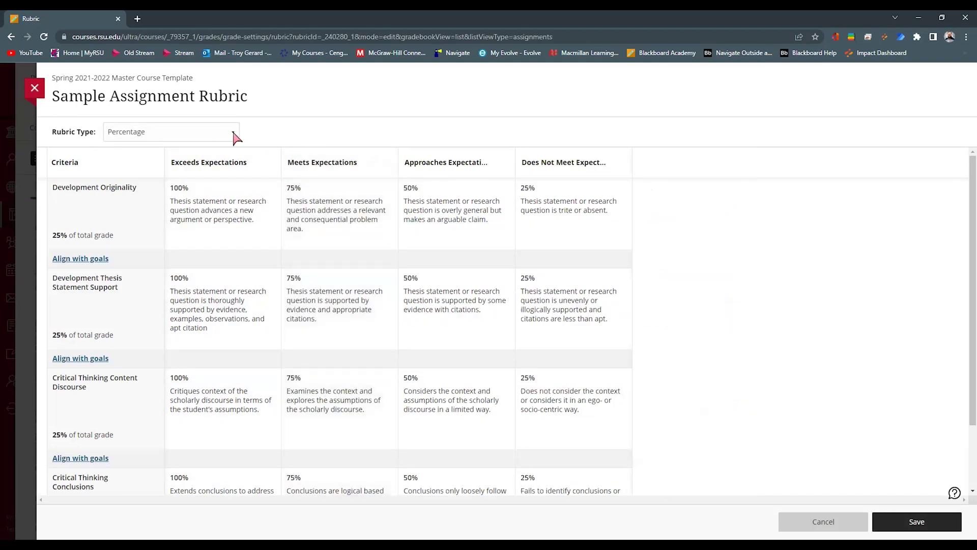
left_click(234, 133)
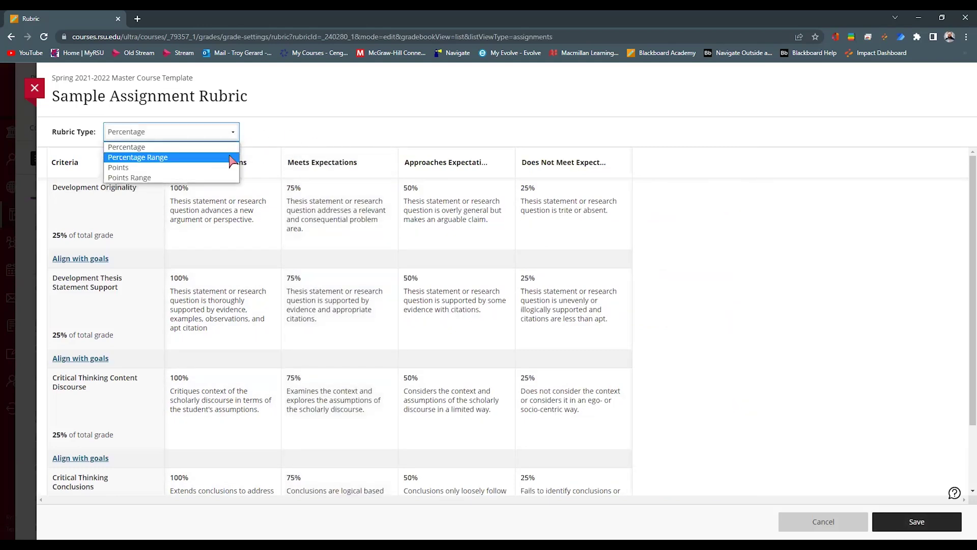
left_click(311, 132)
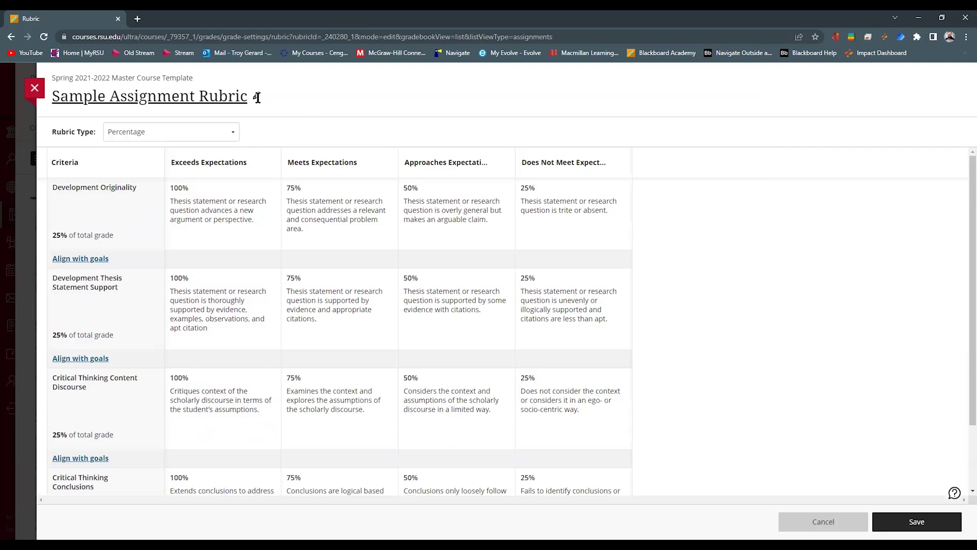
Rename the rubric to 'testing rubric' and save it.
left_click(258, 98)
left_click_drag(258, 97, 53, 97)
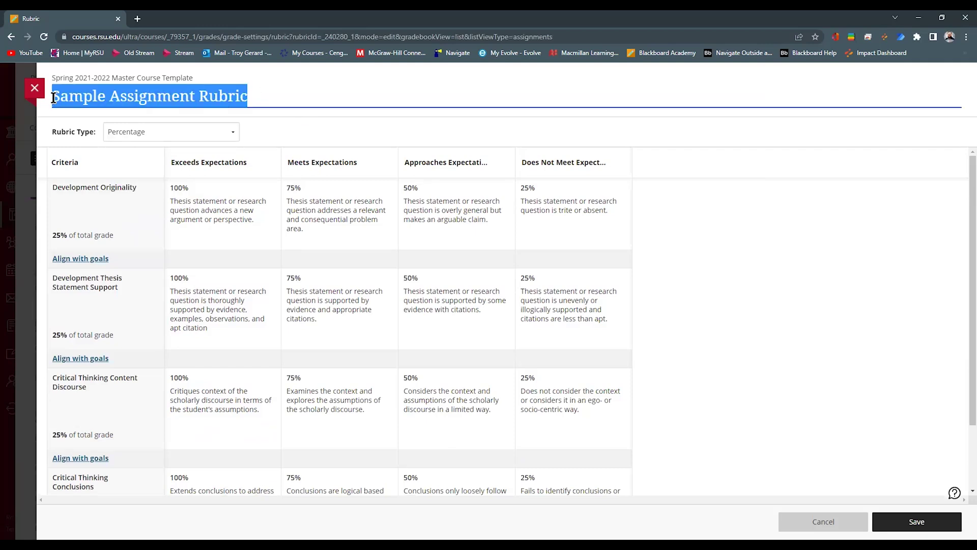
type("testing rubric")
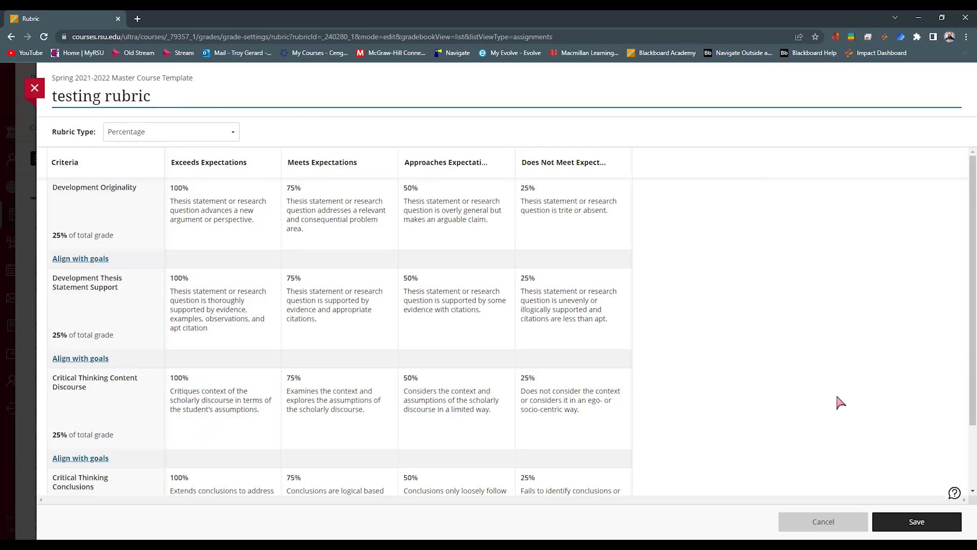
left_click(911, 521)
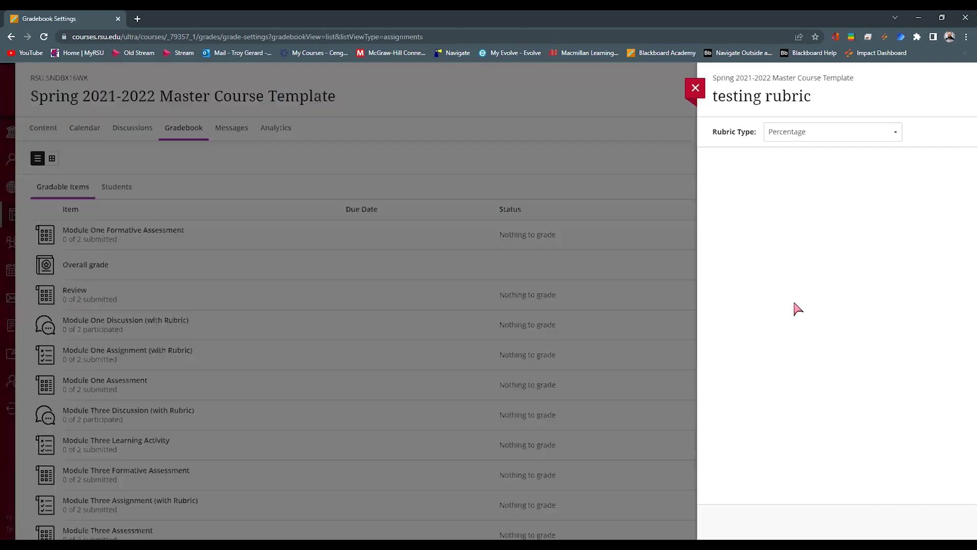
Find testing rubric at the end of the course rubrics list and show its options menu.
scroll(878, 297, "down", 1)
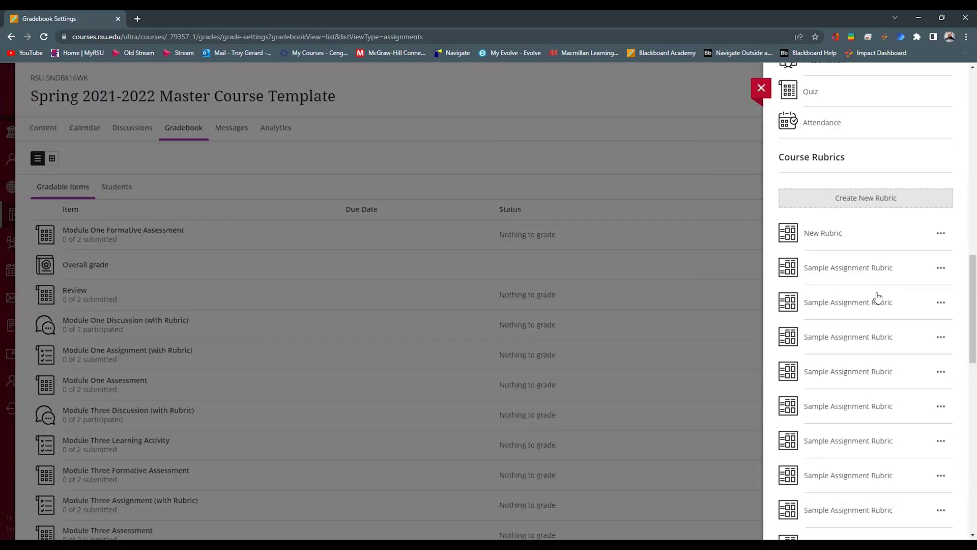
scroll(874, 318, "down", 15)
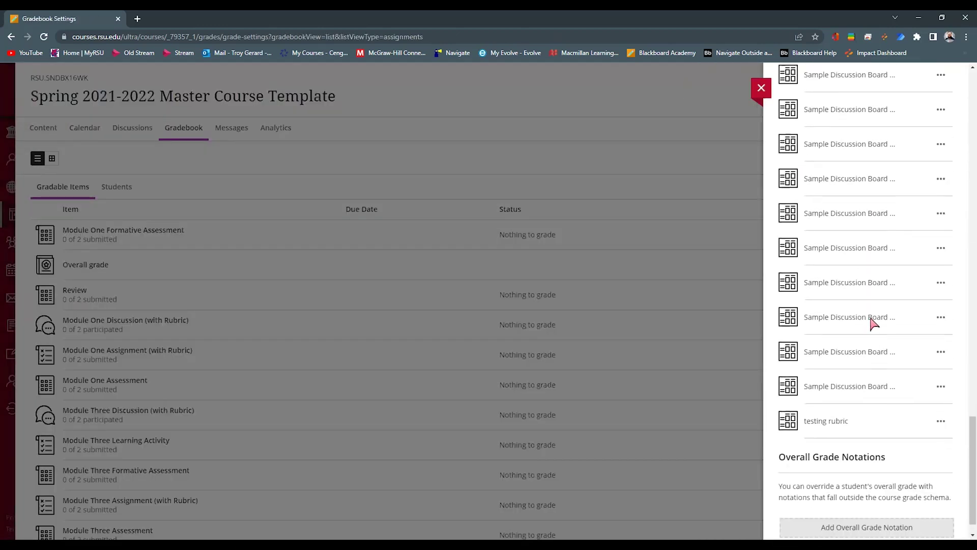
scroll(873, 323, "down", 1)
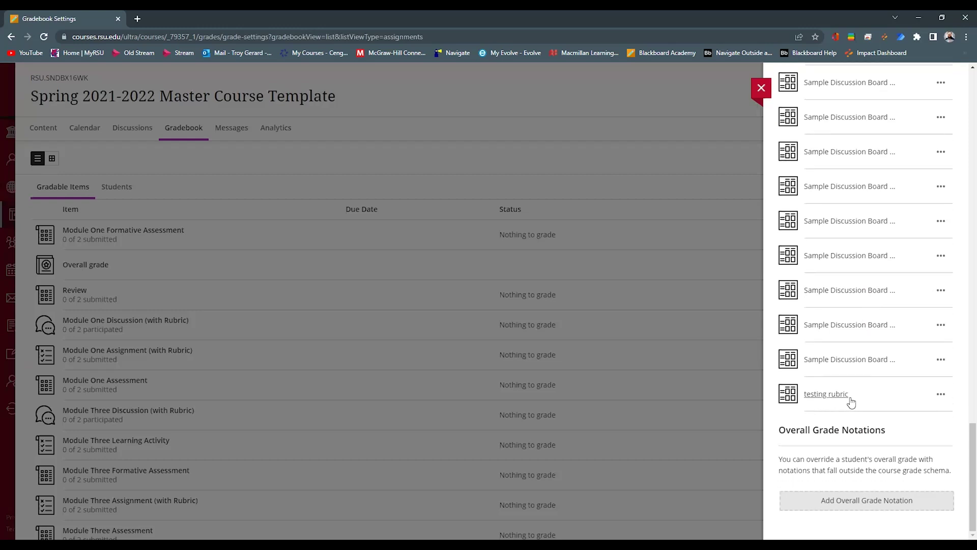
scroll(891, 398, "up", 15)
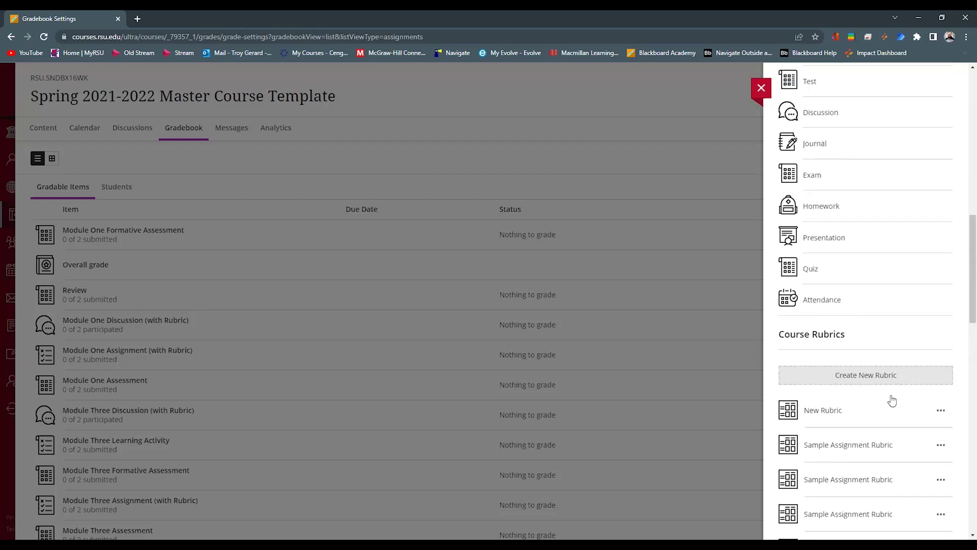
scroll(895, 395, "down", 15)
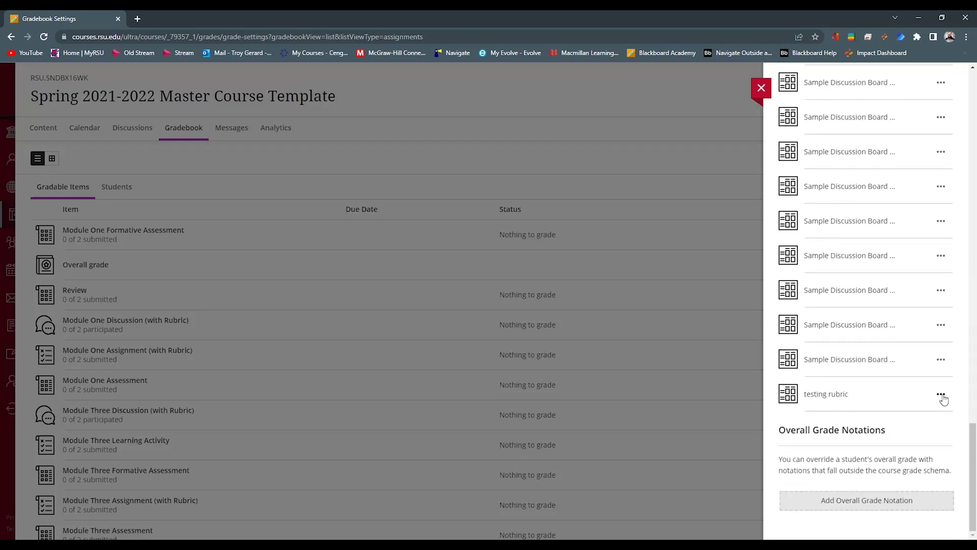
left_click(941, 396)
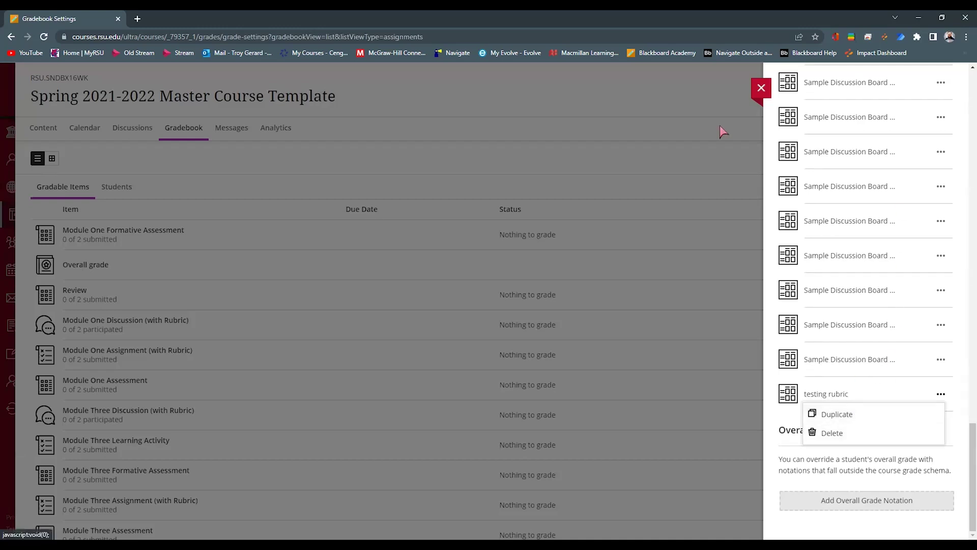
Close Gradebook Settings and open the Module Learning Activity under Module One in Content.
left_click(760, 89)
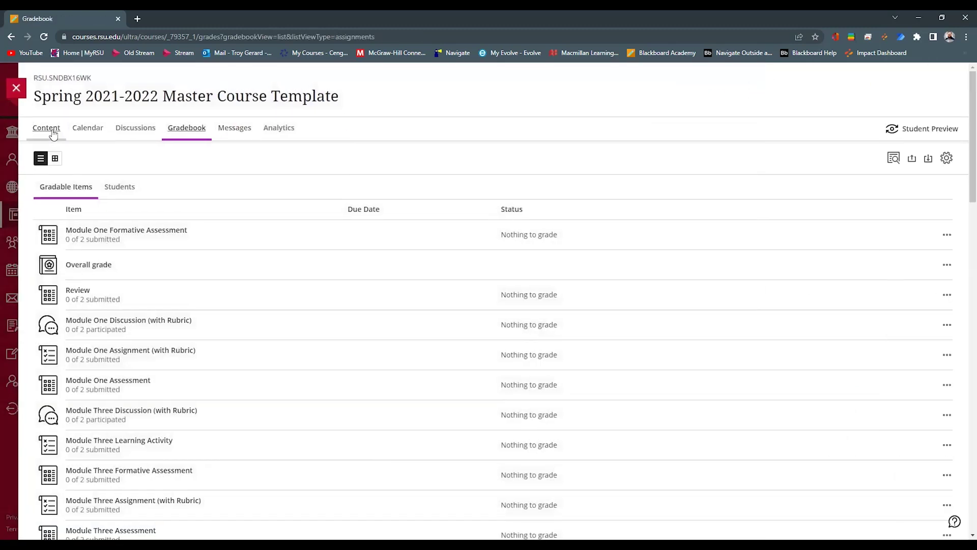
left_click(52, 131)
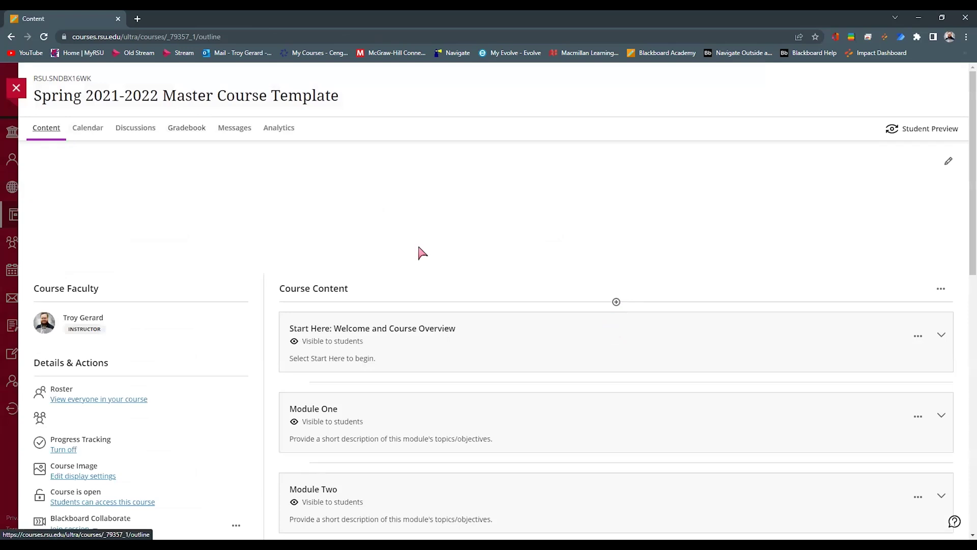
scroll(508, 293, "down", 2)
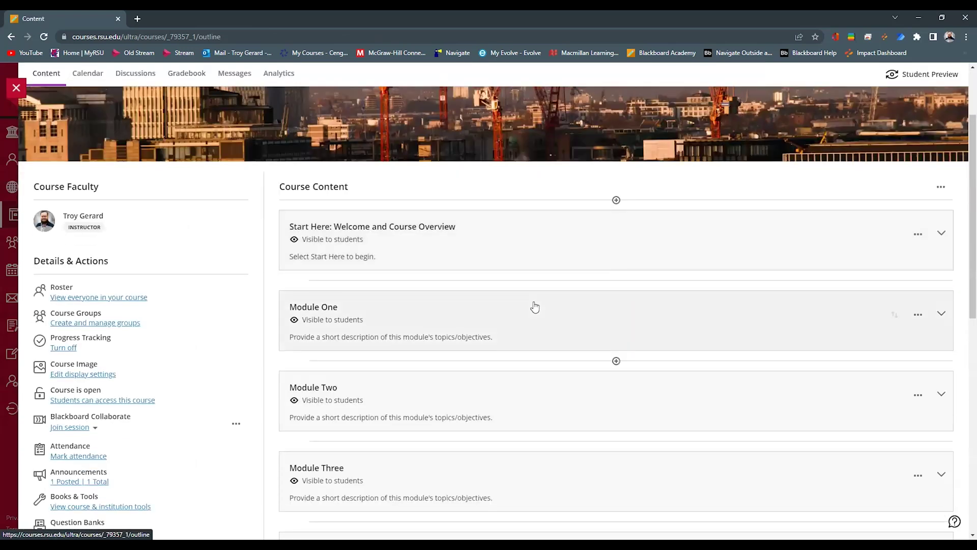
scroll(520, 306, "down", 2)
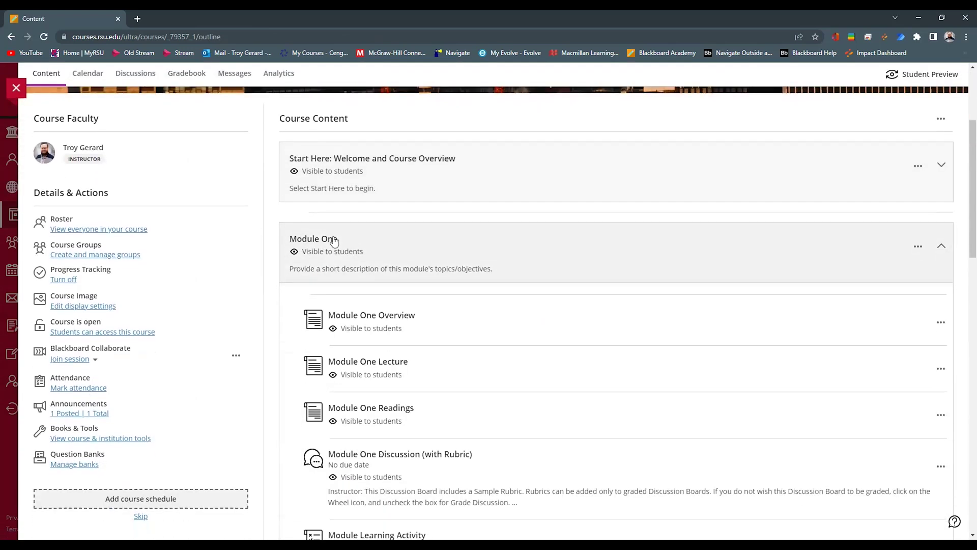
scroll(578, 286, "down", 3)
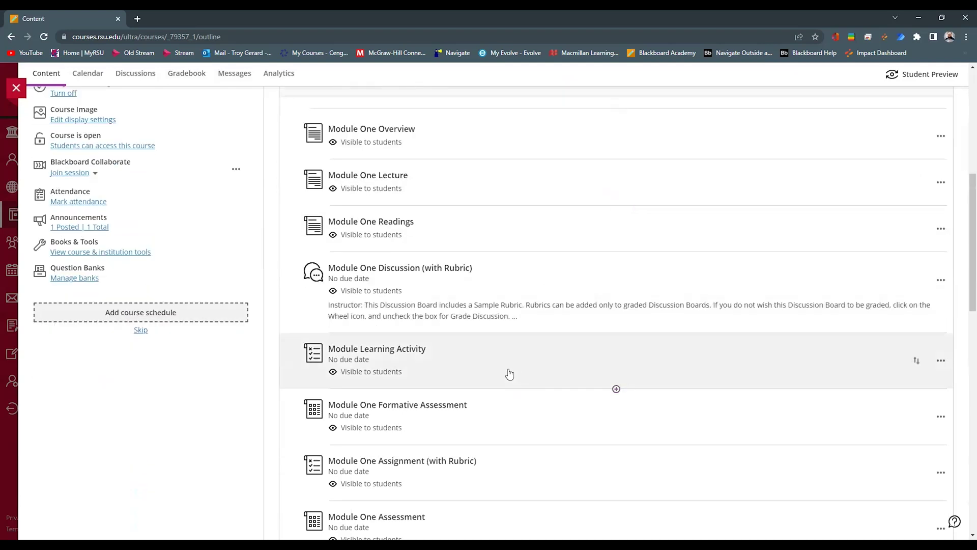
left_click(418, 355)
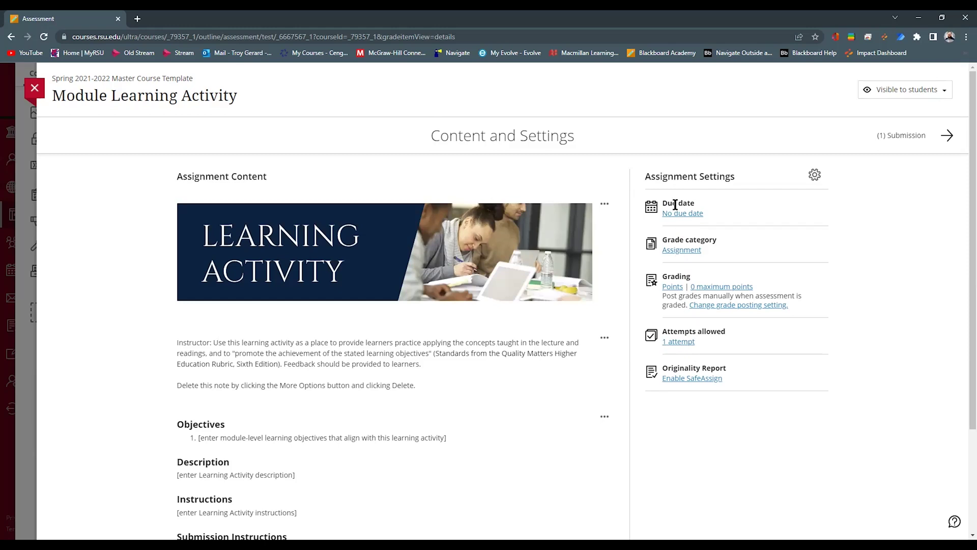
Attach testing rubric as the Module Learning Activity's grading rubric and save the settings.
left_click(815, 178)
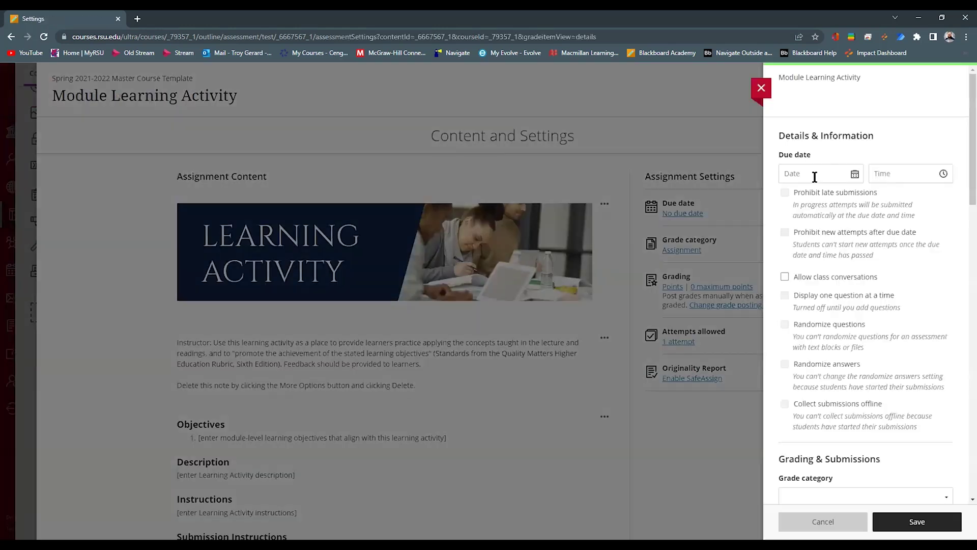
scroll(840, 245, "down", 15)
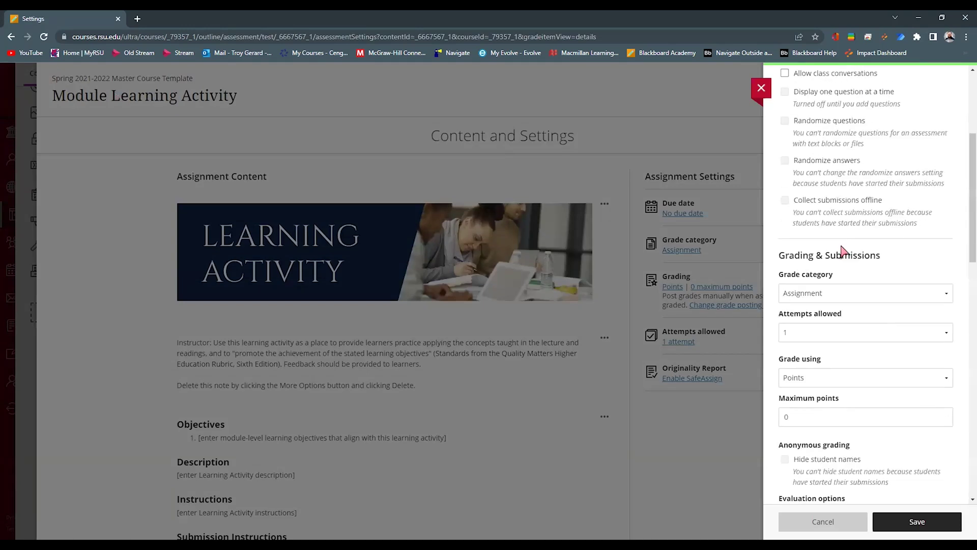
scroll(863, 314, "down", 6)
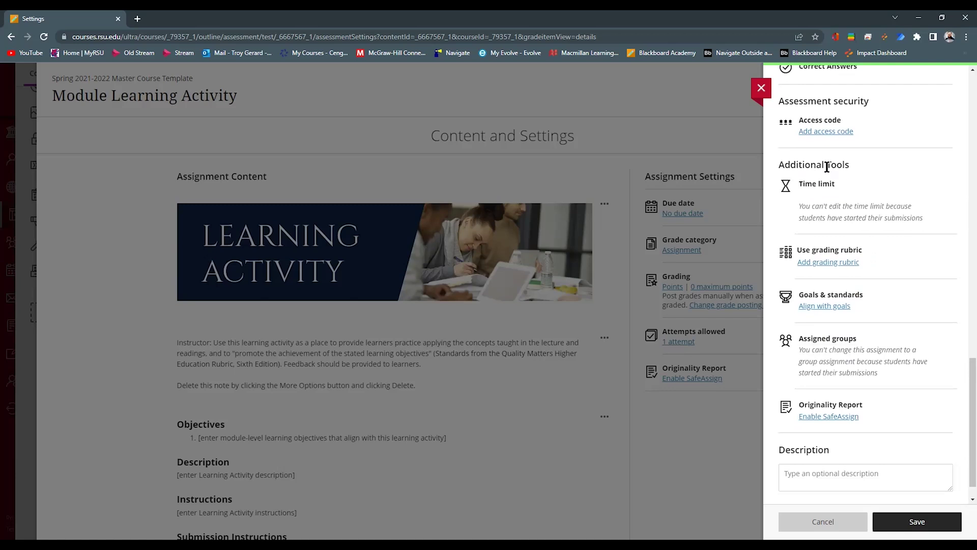
left_click(827, 262)
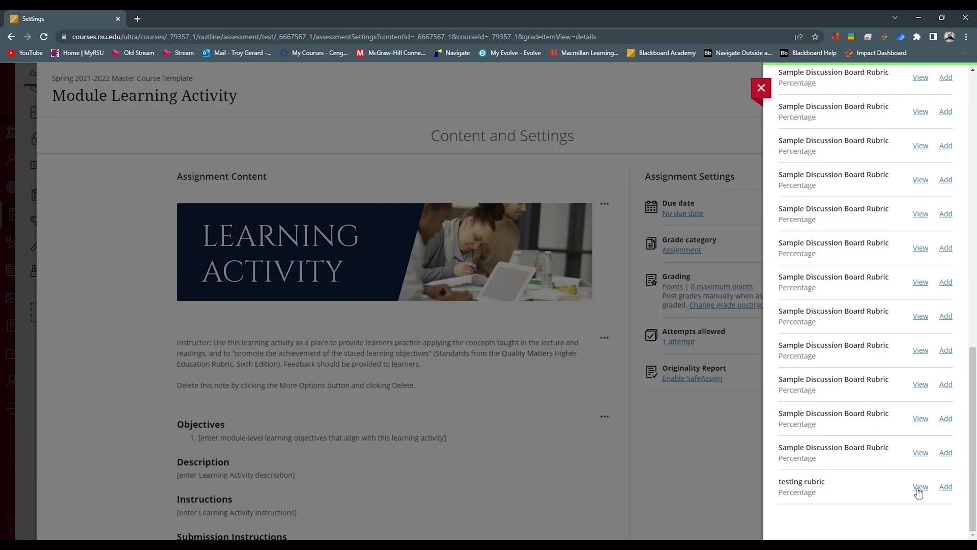
left_click(946, 488)
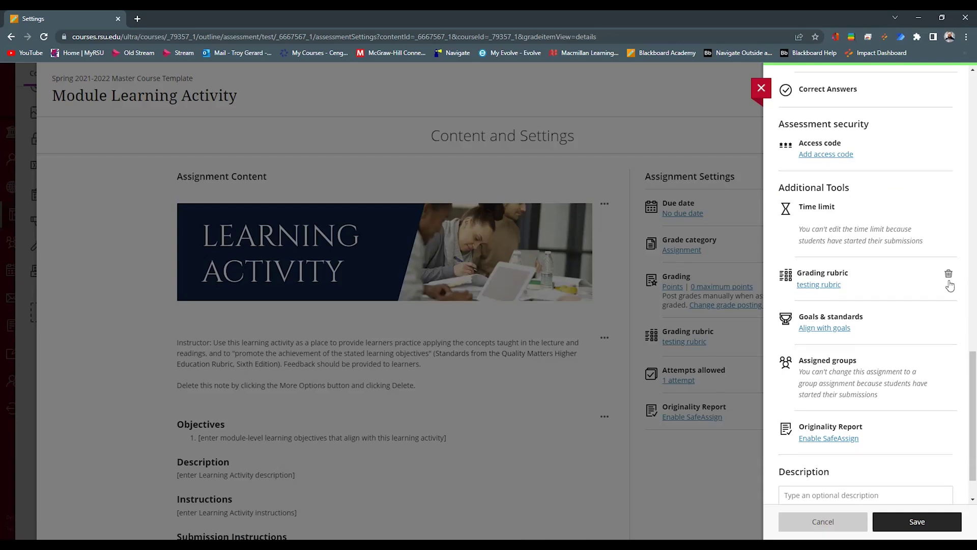
left_click(917, 522)
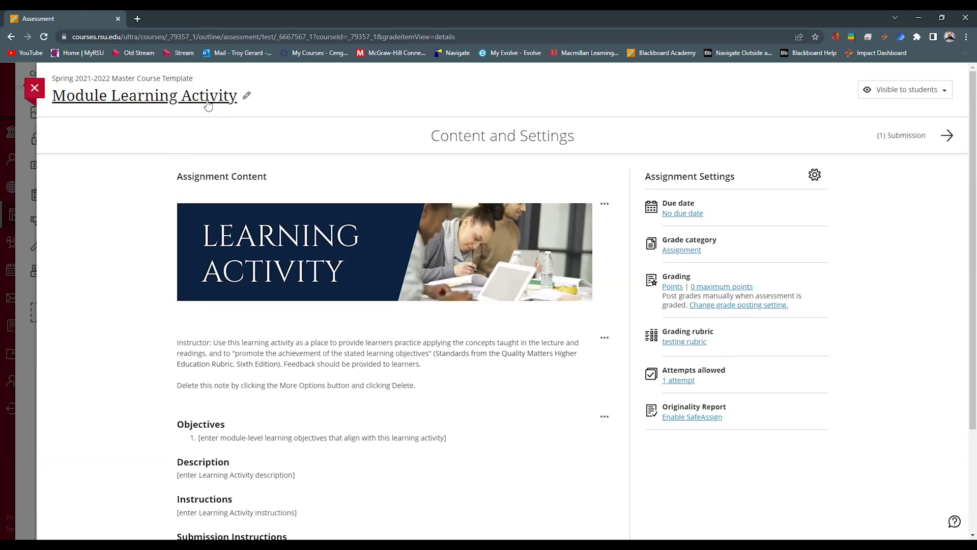
Close the learning activity and open Module One Assignment (with Rubric).
left_click(34, 91)
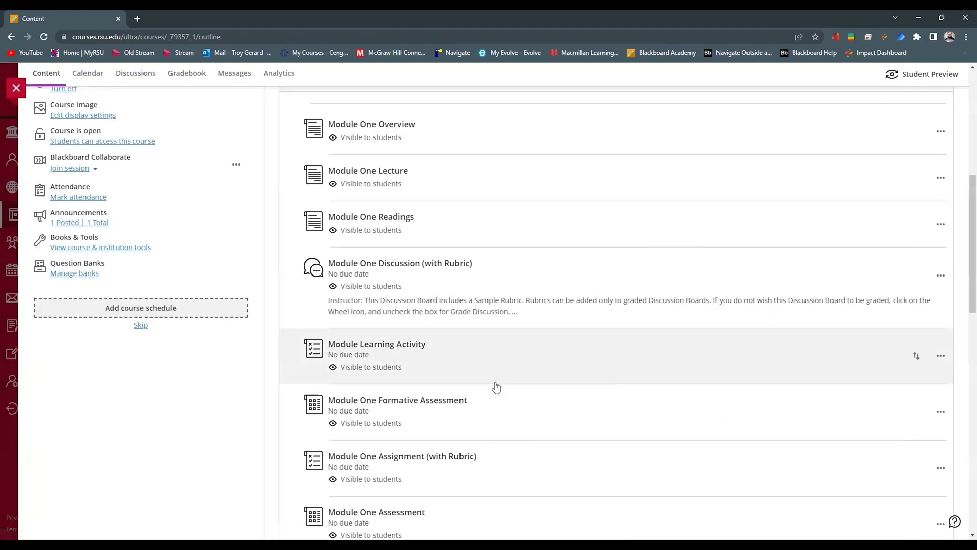
scroll(496, 386, "down", 1)
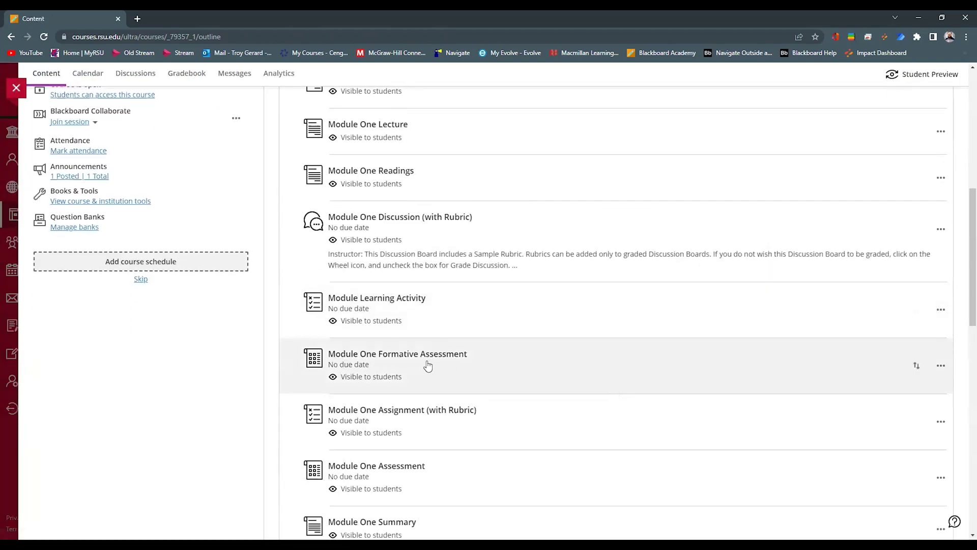
scroll(441, 392, "down", 1)
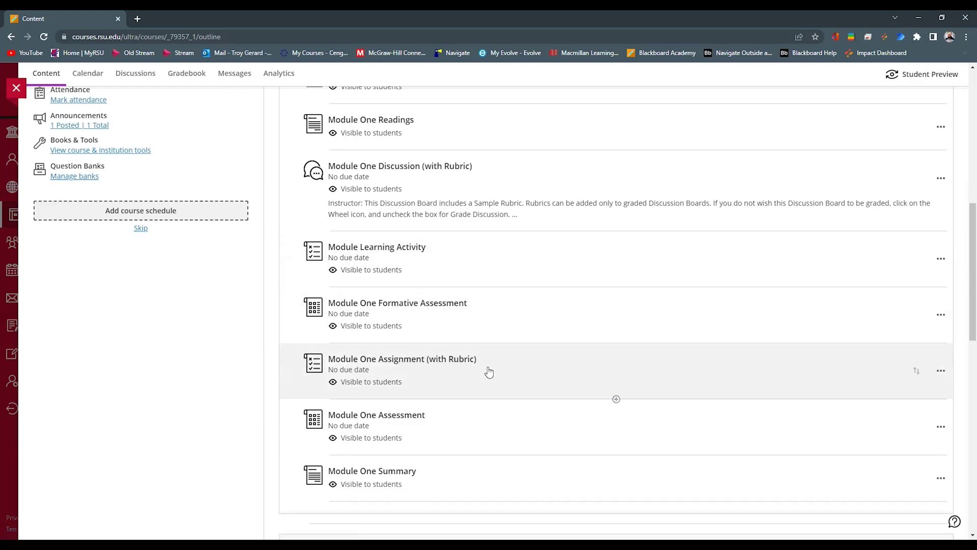
left_click(450, 359)
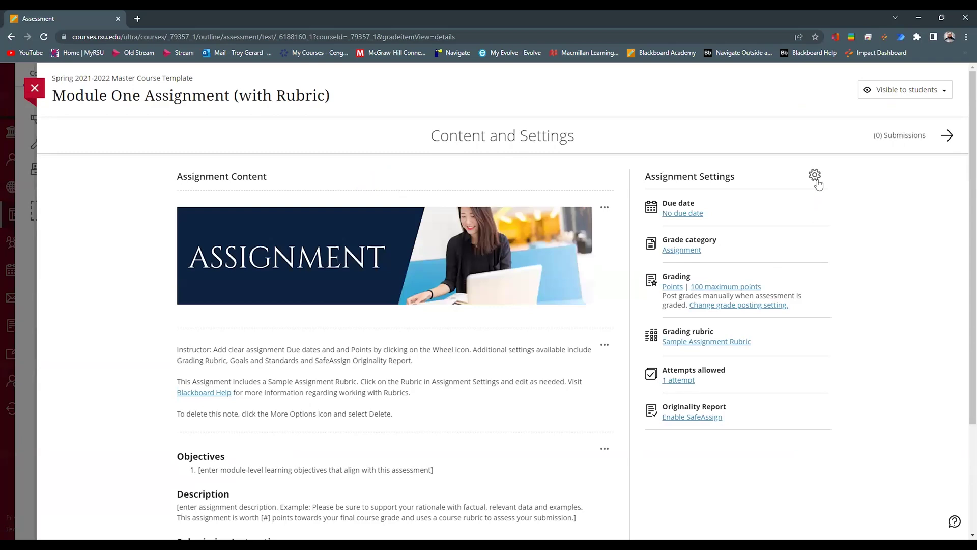
Replace the assignment's Sample Assignment Rubric with testing rubric, save, and close the assignment.
left_click(815, 176)
scroll(898, 307, "down", 10)
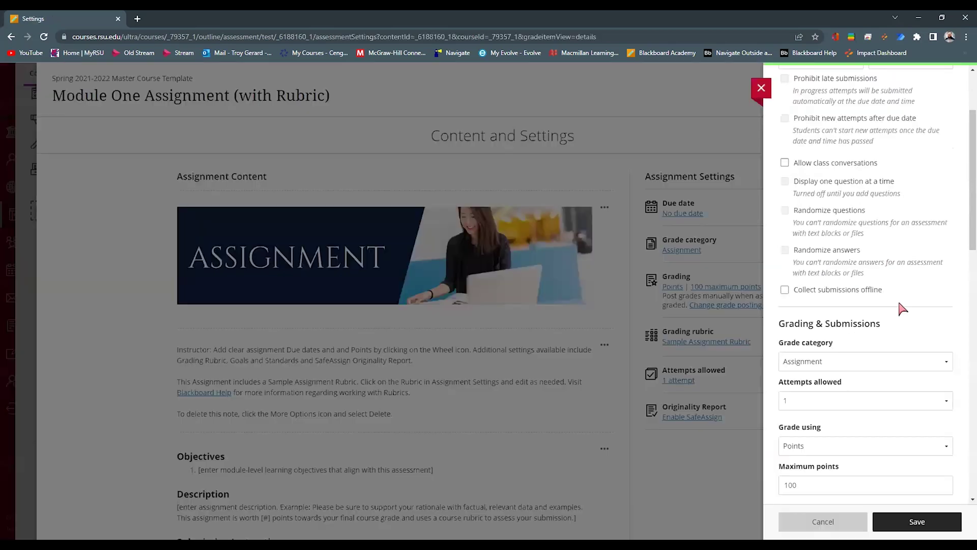
scroll(888, 357, "down", 4)
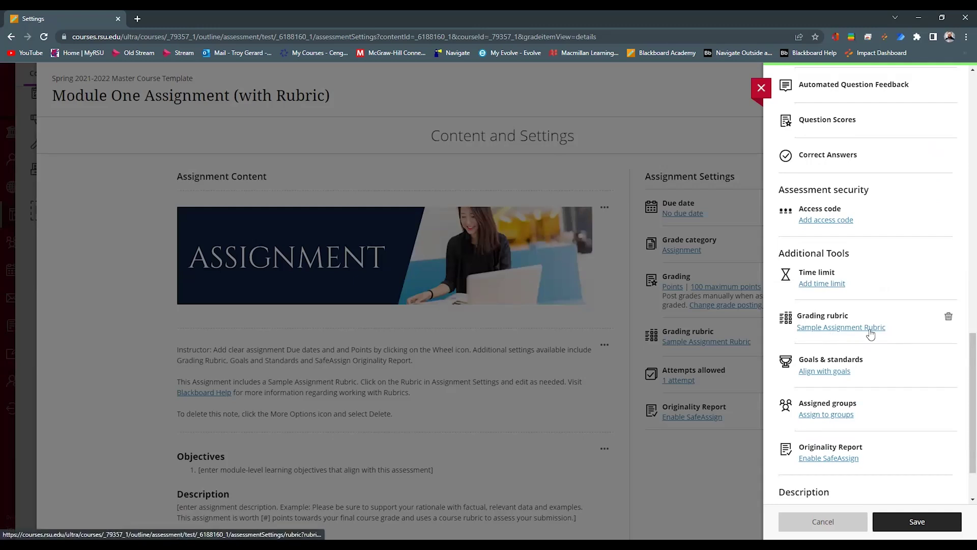
left_click(948, 316)
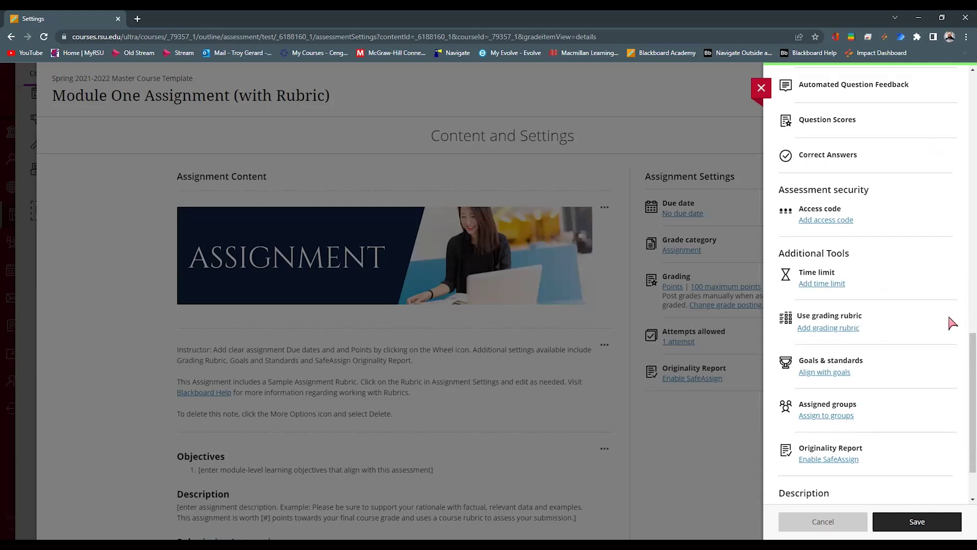
left_click(819, 329)
scroll(819, 333, "down", 5)
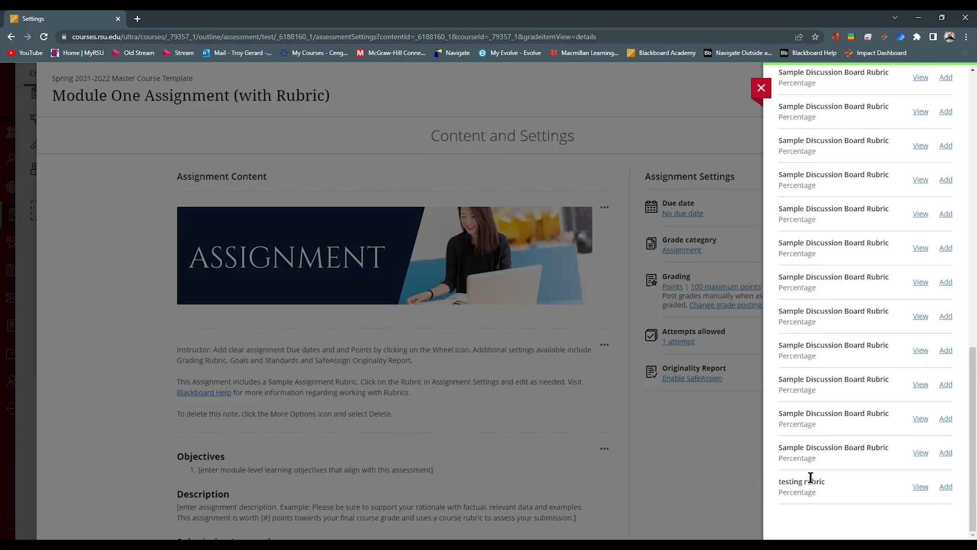
left_click(949, 490)
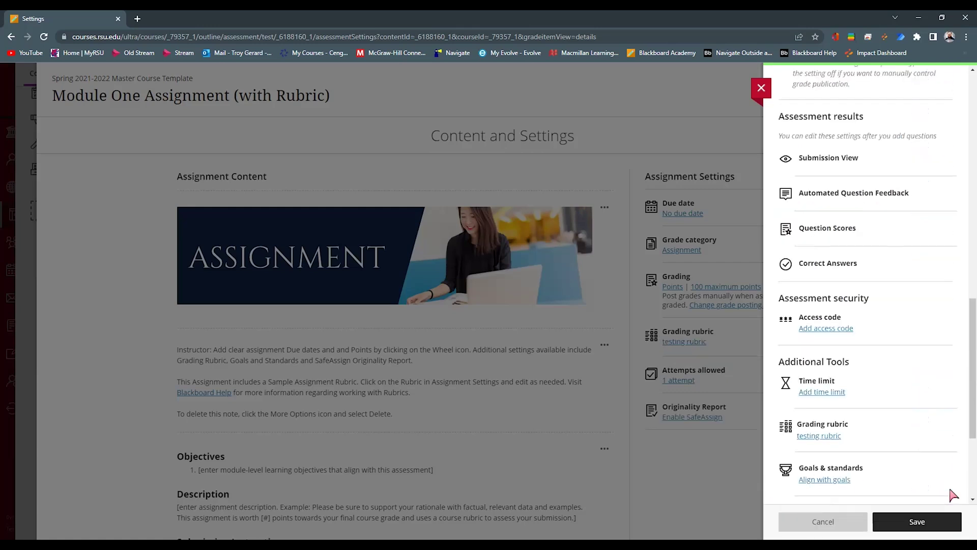
left_click(916, 521)
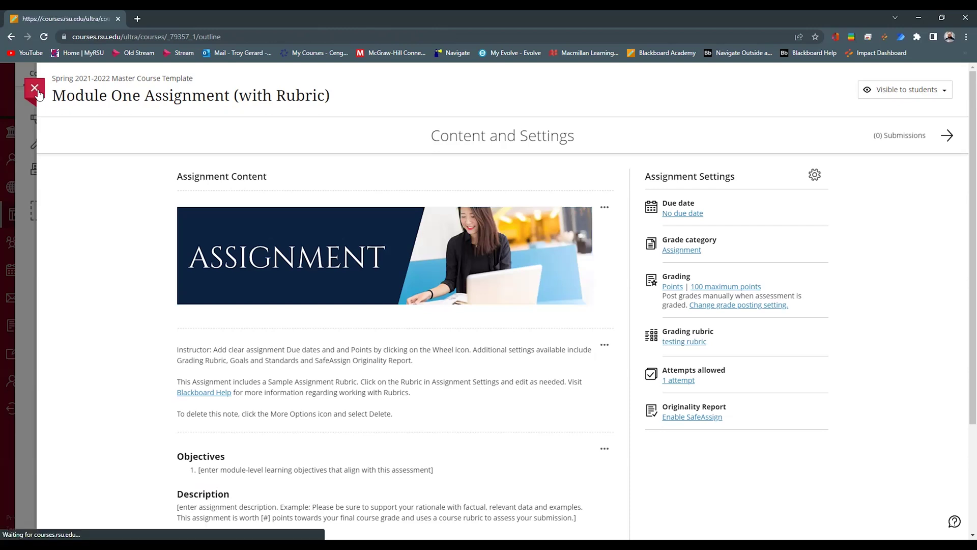
left_click(36, 89)
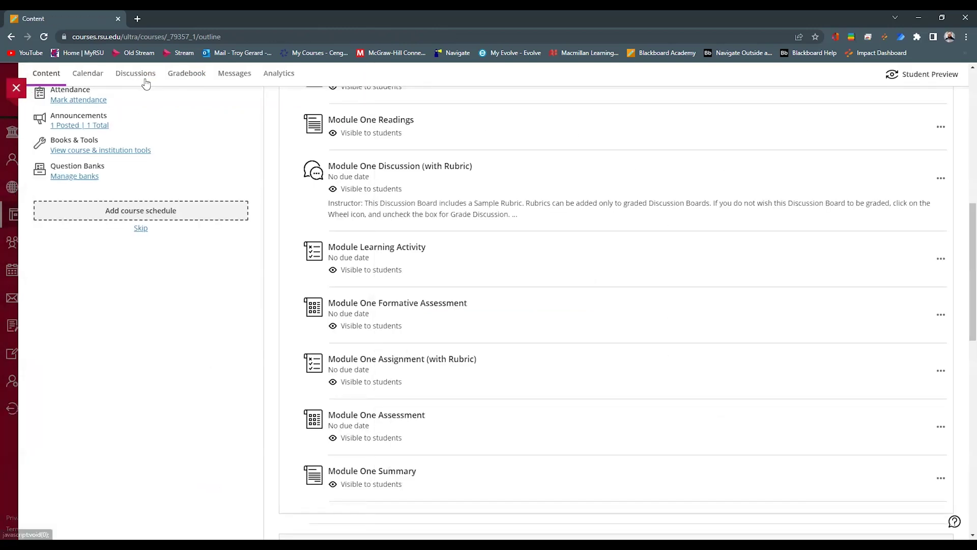
Open the Introduction discussion from the course's Discussions page.
scroll(397, 336, "up", 3)
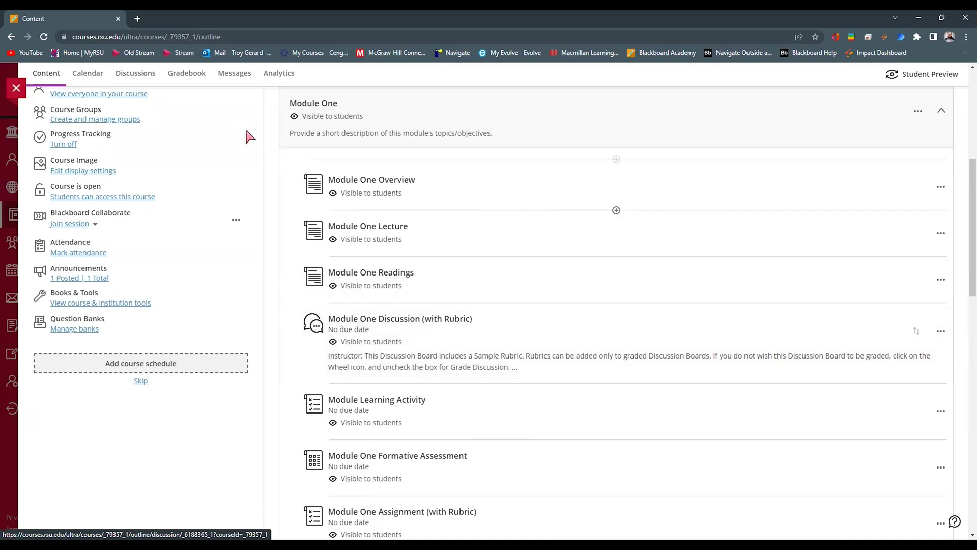
left_click(143, 77)
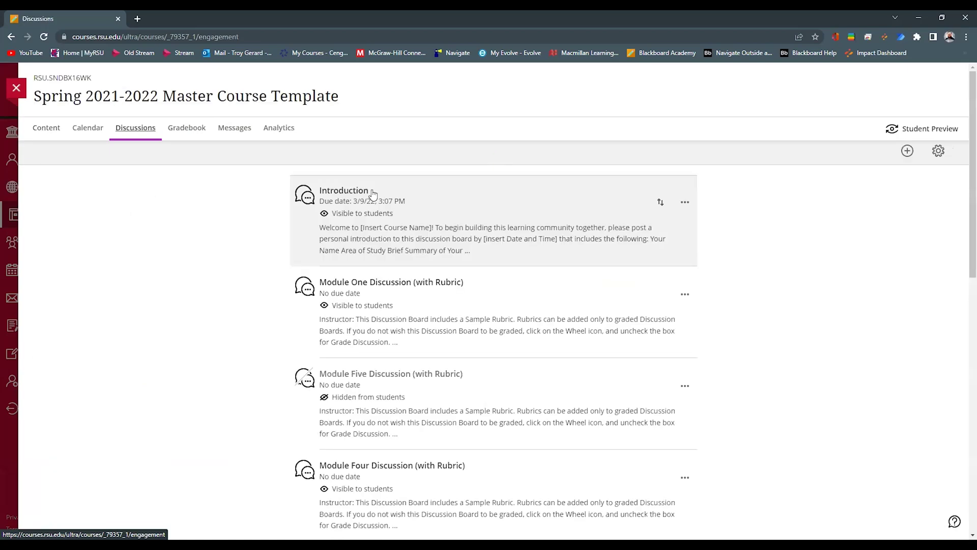
left_click(359, 191)
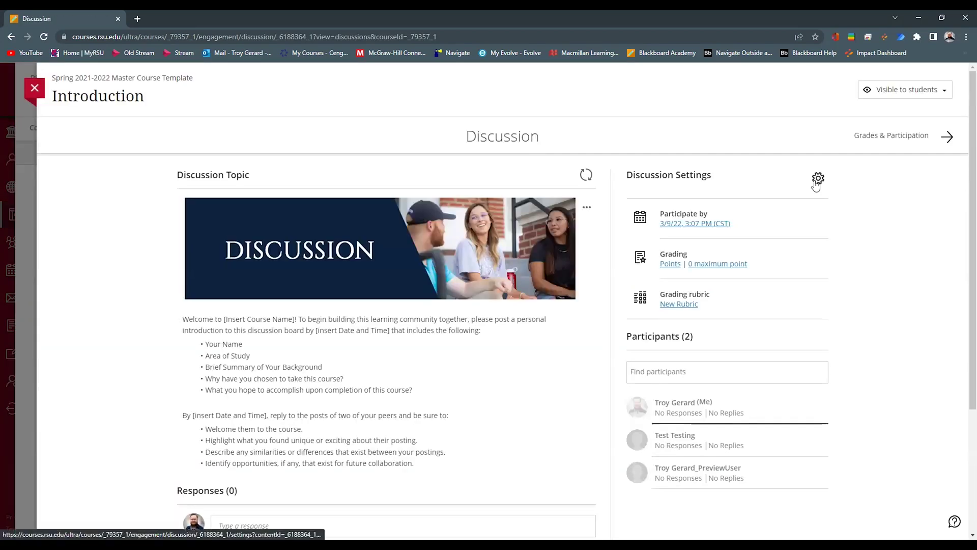
Replace the discussion's New Rubric with testing rubric and close the settings panel.
left_click(818, 179)
scroll(861, 283, "down", 2)
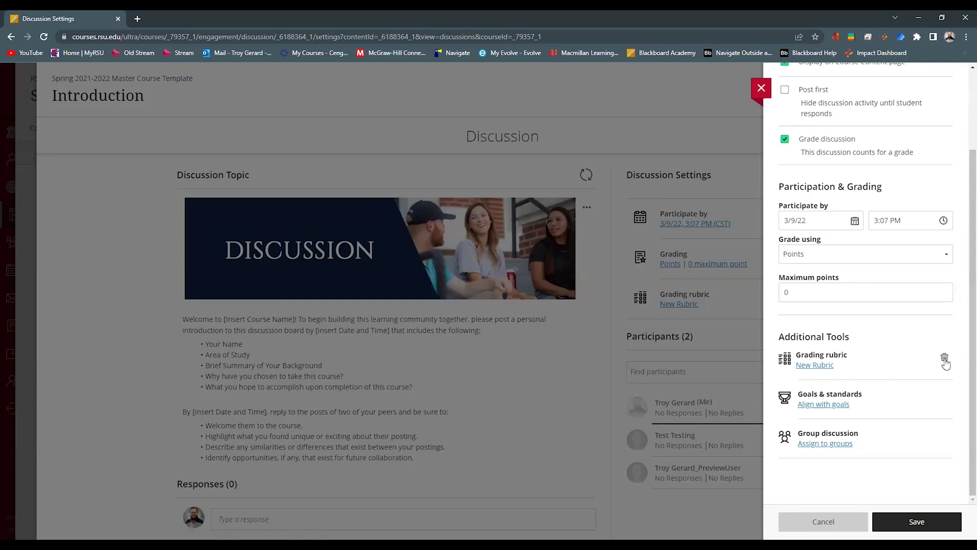
left_click(945, 359)
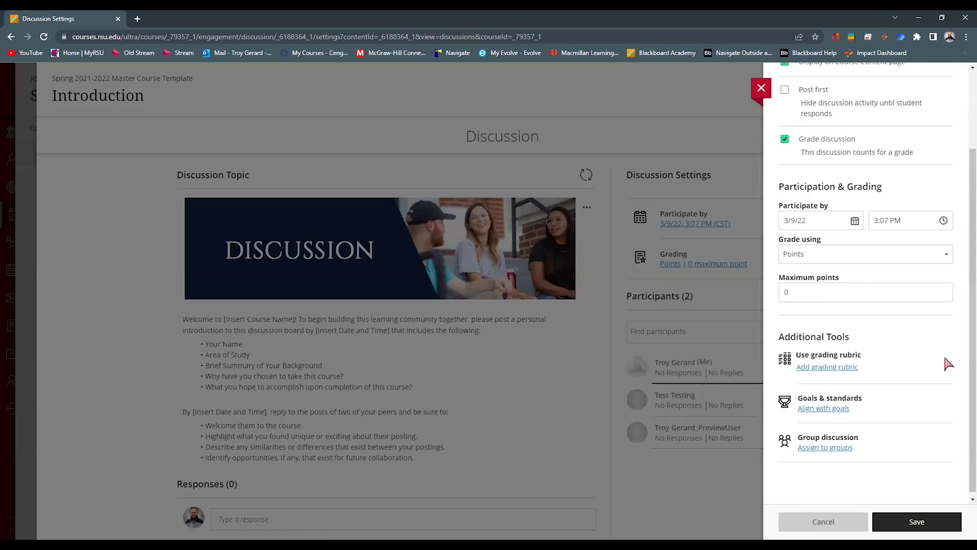
left_click(823, 368)
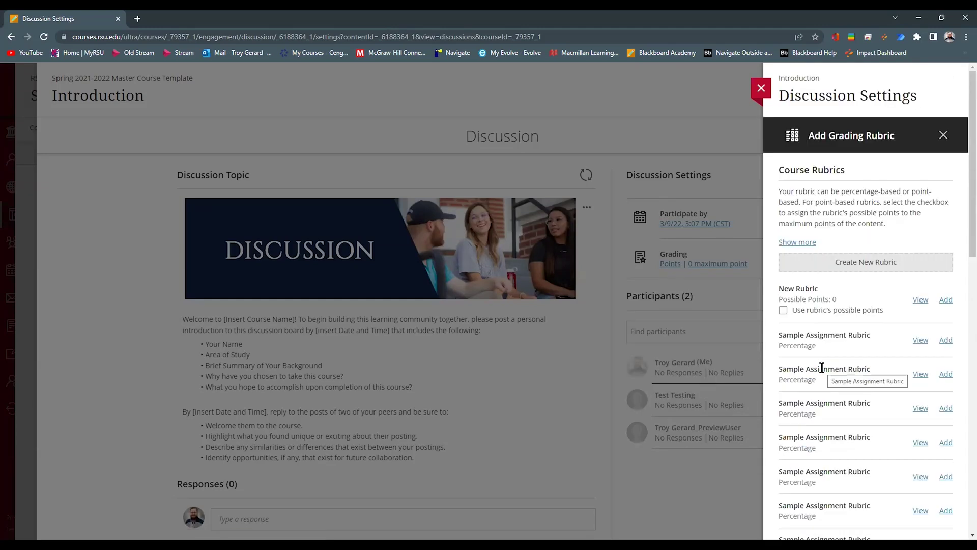
scroll(832, 397, "down", 15)
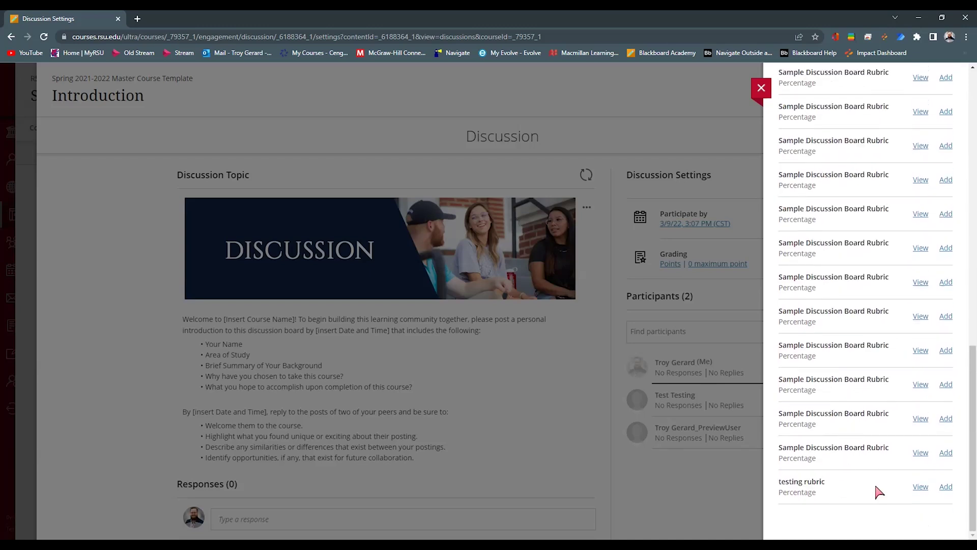
left_click(946, 487)
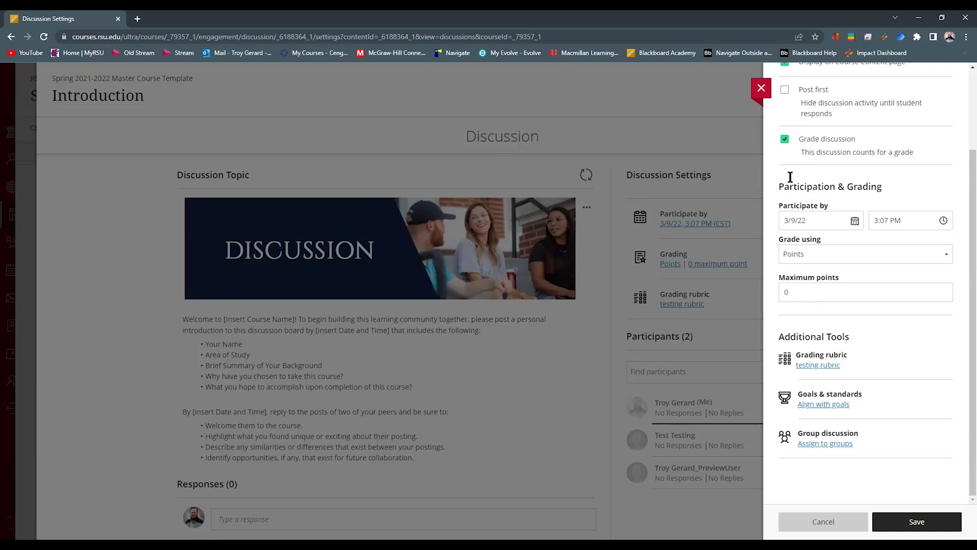
left_click(770, 89)
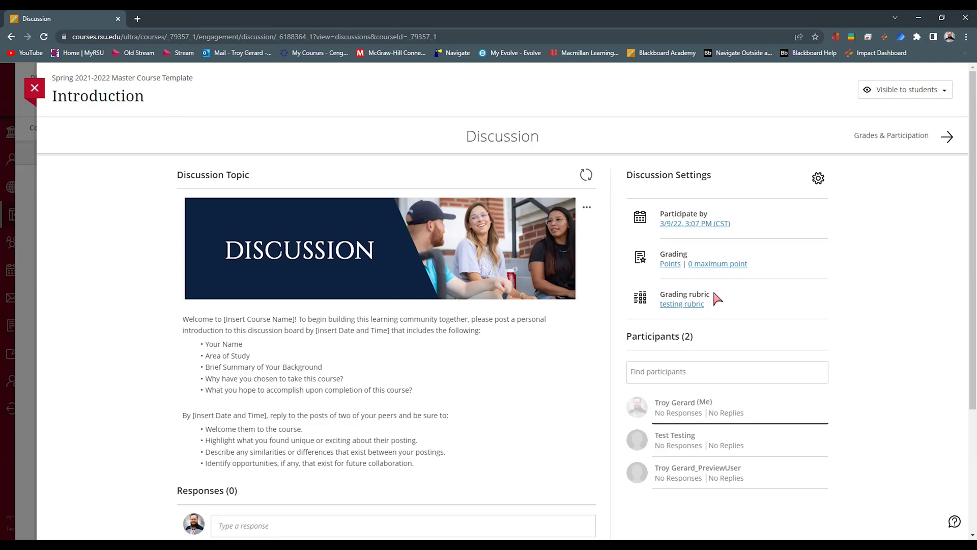
Close the Introduction discussion with Escape to return to the course Content outline.
key("Escape")
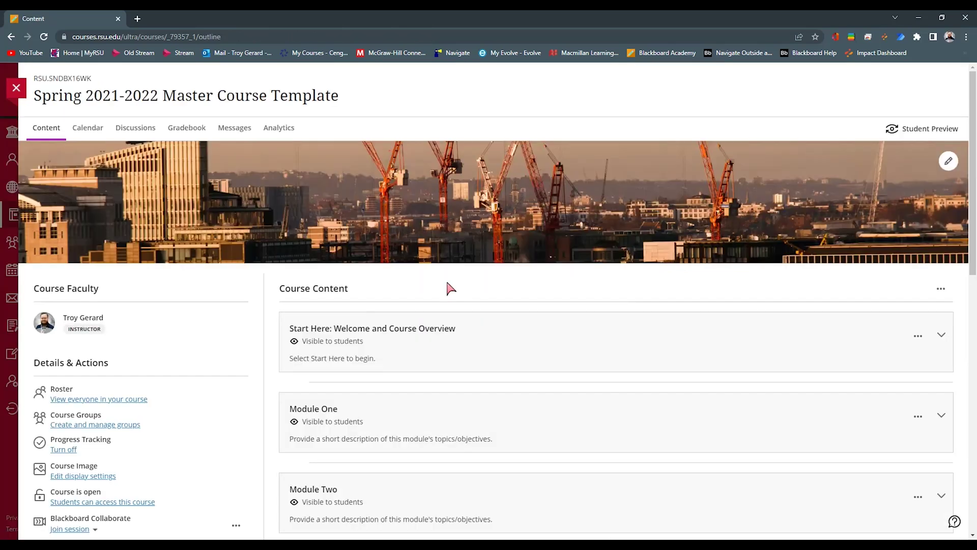
Go to the Gradebook, open its settings, and scroll to the Course Rubrics list.
left_click(187, 128)
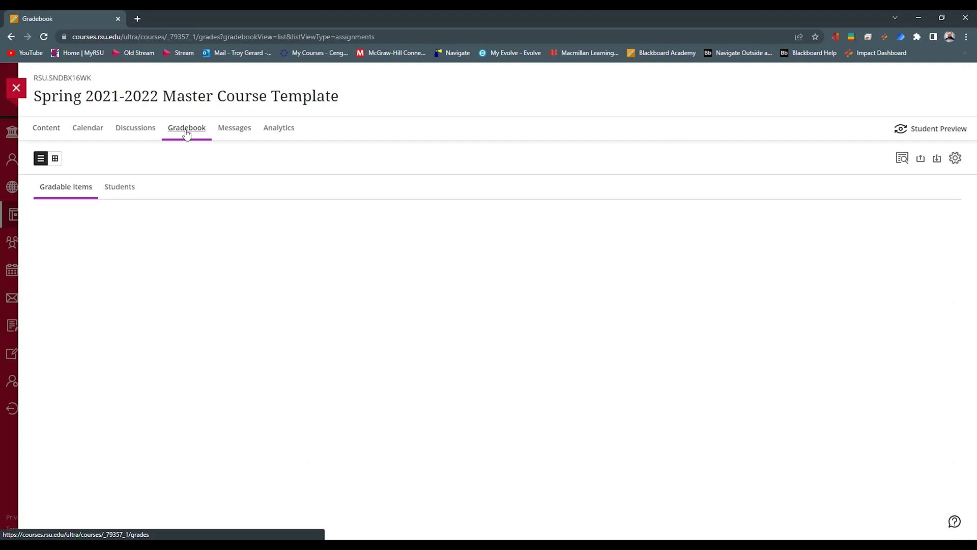
left_click(946, 159)
scroll(891, 330, "down", 5)
scroll(853, 360, "down", 7)
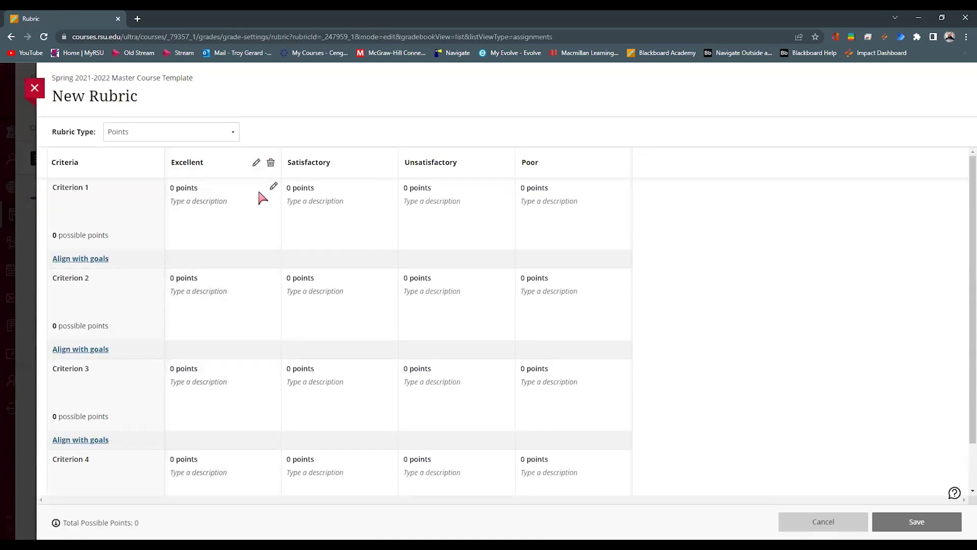
scroll(124, 218, "down", 1)
scroll(575, 331, "up", 1)
Check New Rubric's Rubric Type, leaving it on Points, and select its title.
left_click(235, 134)
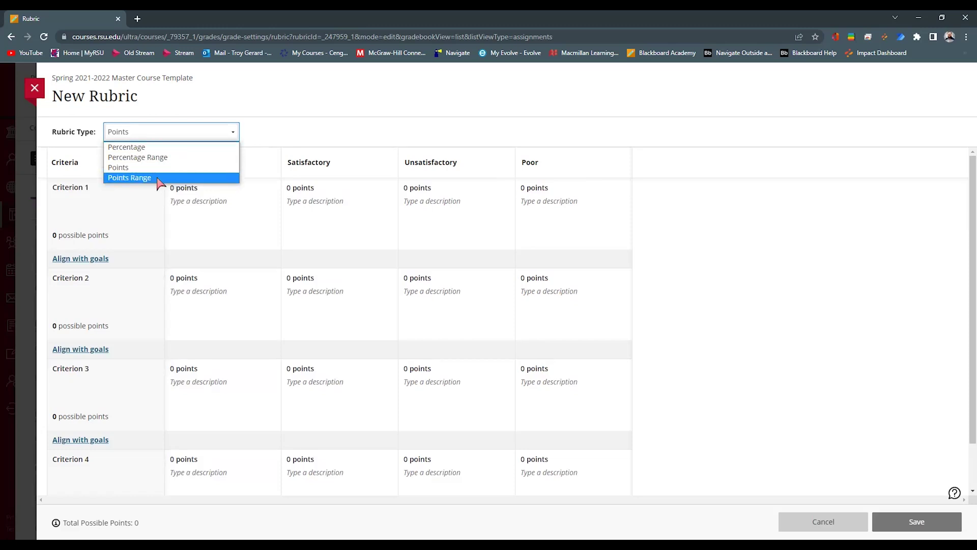
left_click(766, 275)
left_click(149, 96)
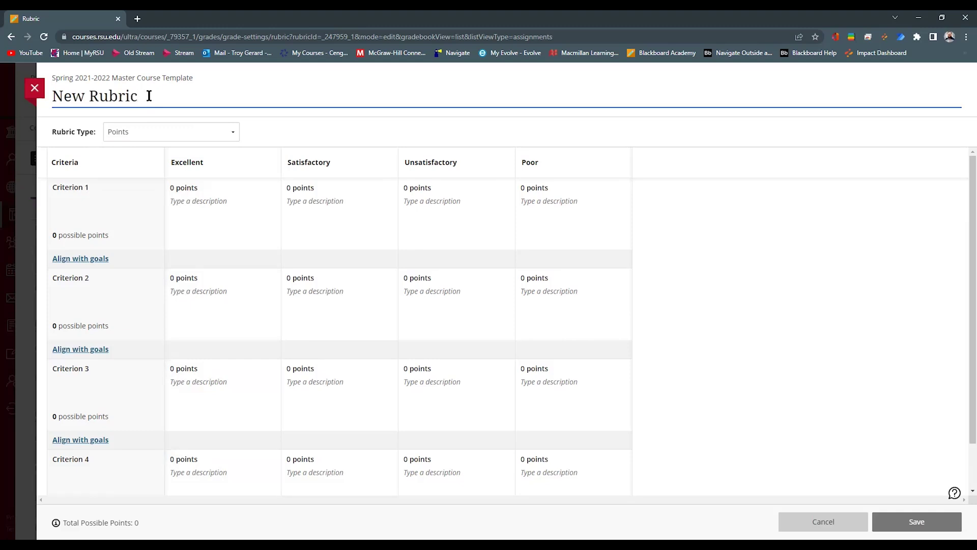
left_click(35, 89)
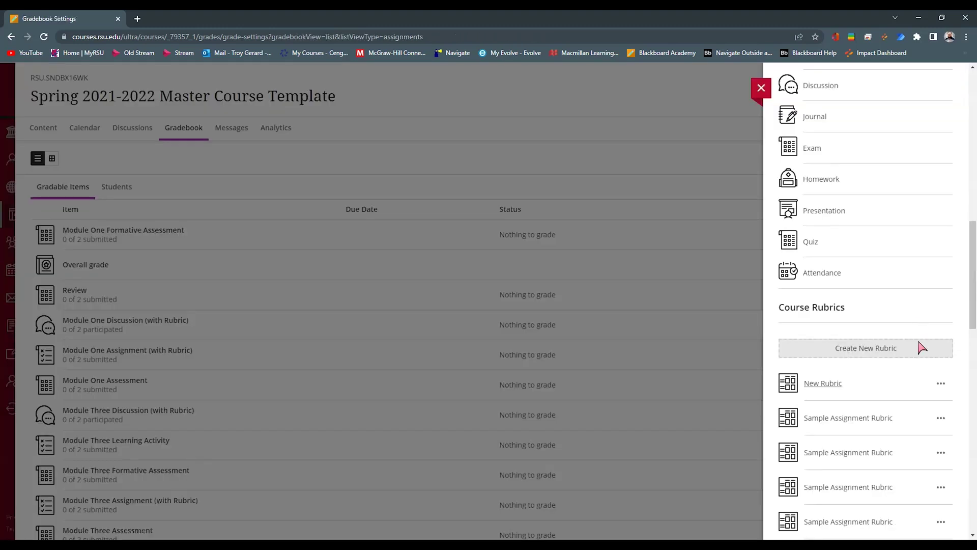
scroll(909, 377, "down", 1)
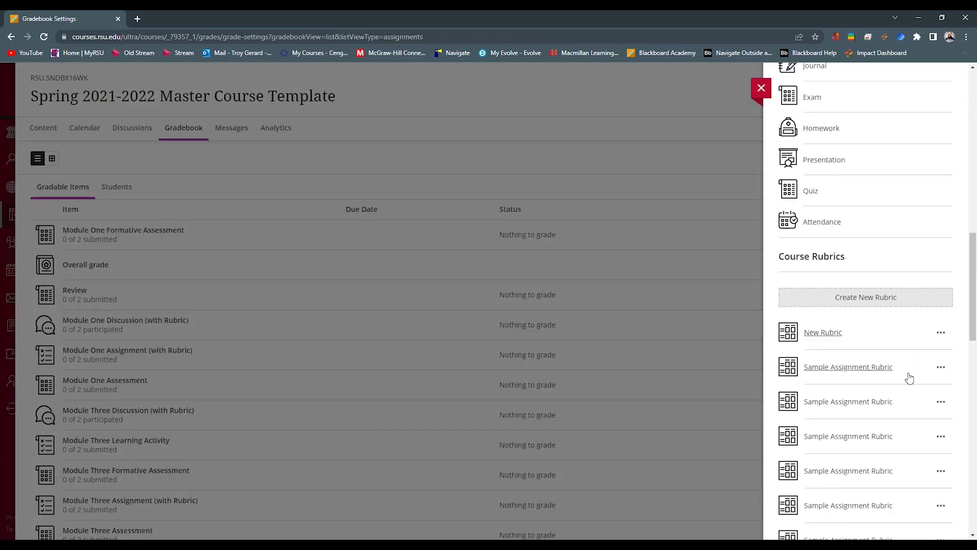